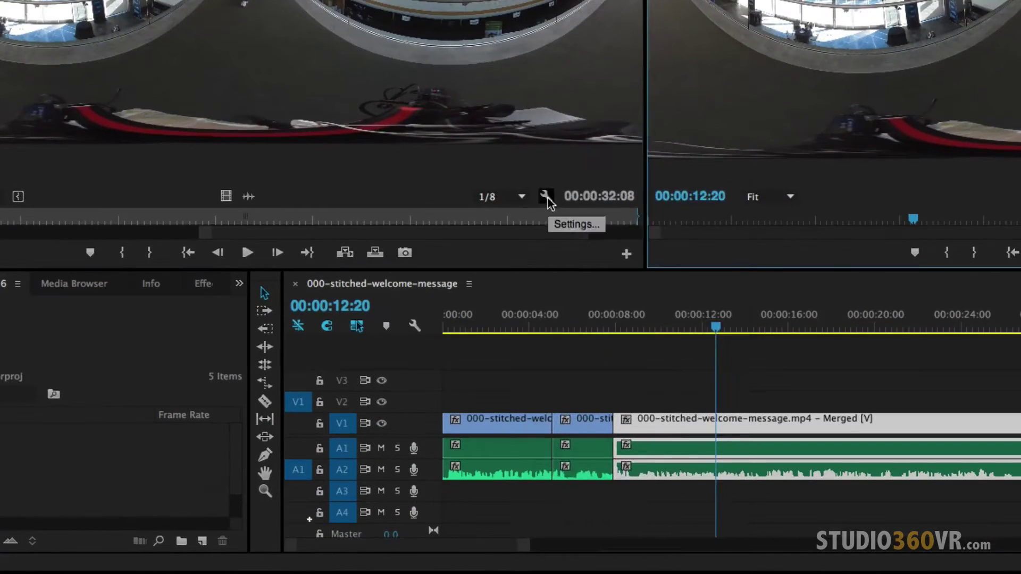
# Look through the Source and Program monitors' VR video options without changing anything
pyautogui.click(546, 196)
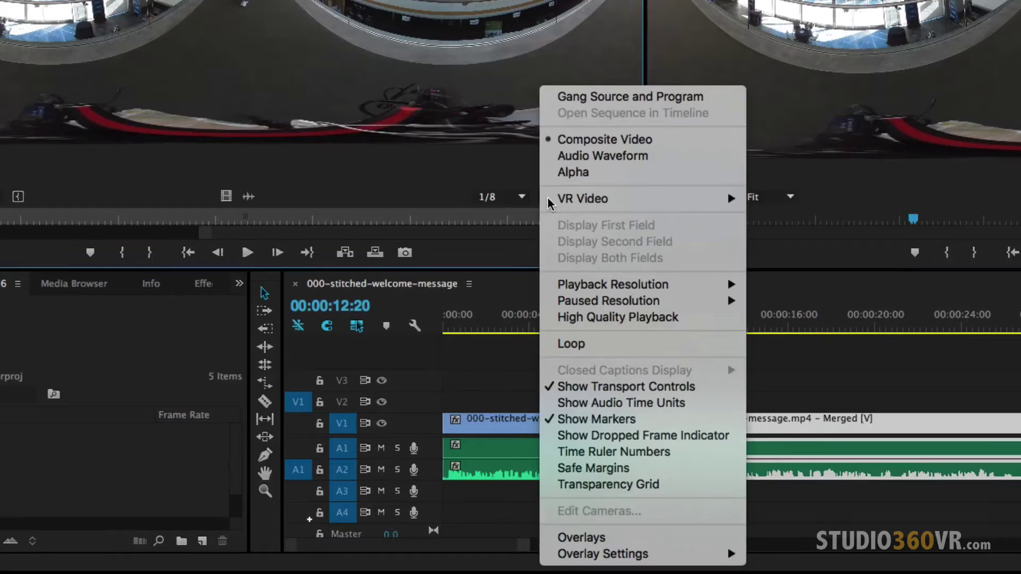
pyautogui.moveTo(614, 202)
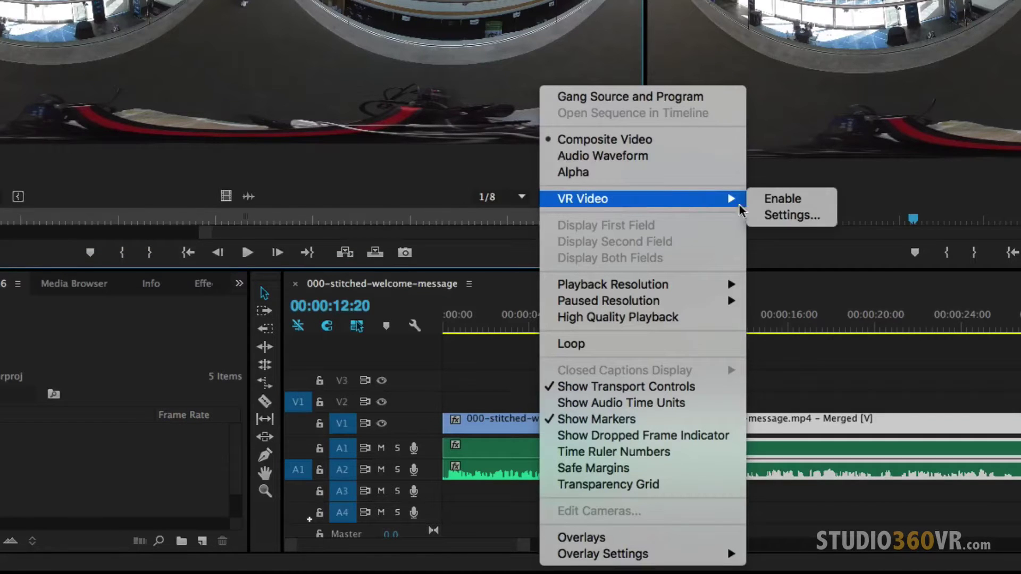
pyautogui.click(787, 215)
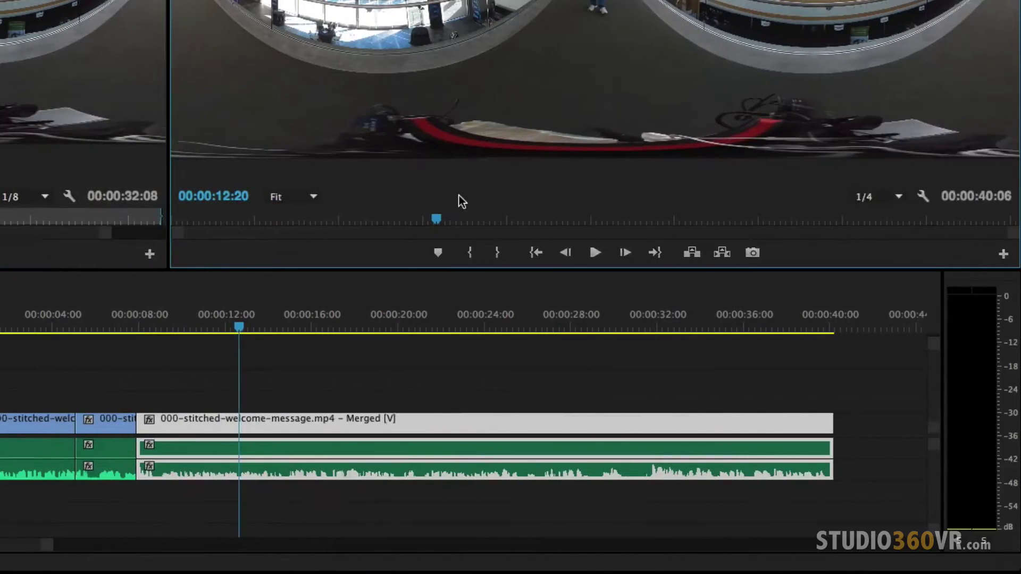
pyautogui.click(923, 197)
pyautogui.moveTo(893, 128)
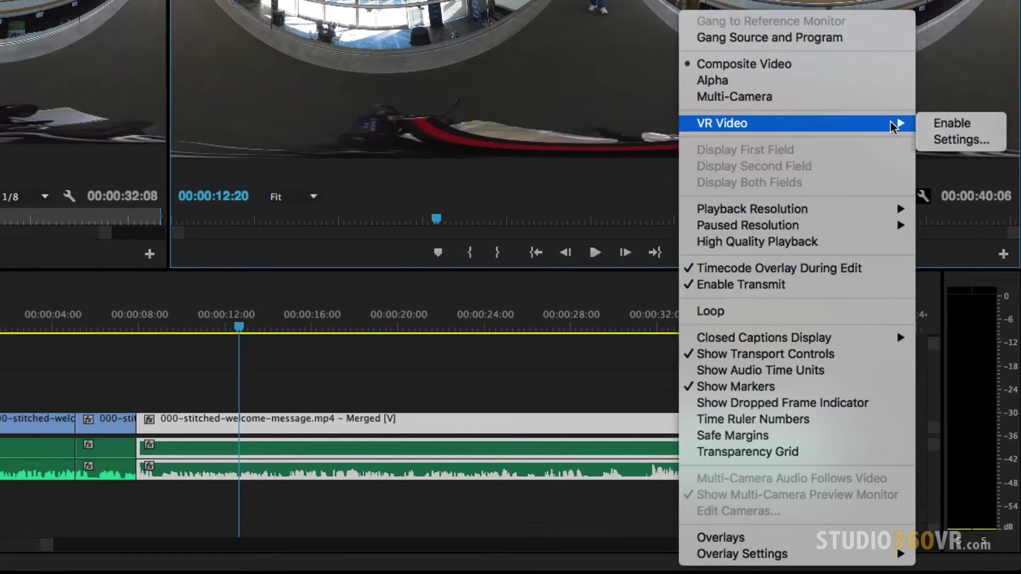
pyautogui.click(952, 140)
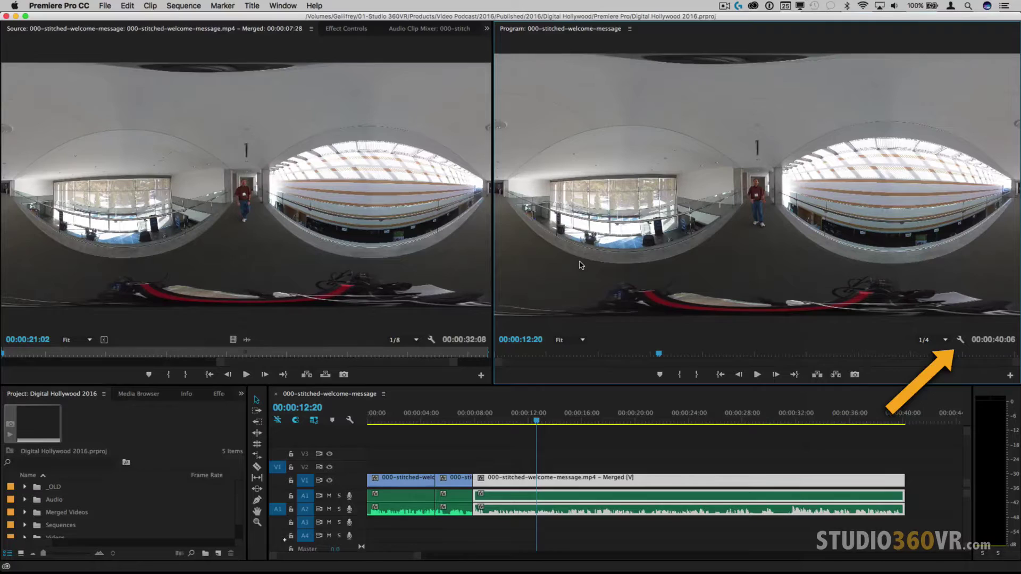
# Bring up the Program monitor's VR Video Settings, showing Monoscopic and a 160° by 90° view
pyautogui.click(372, 238)
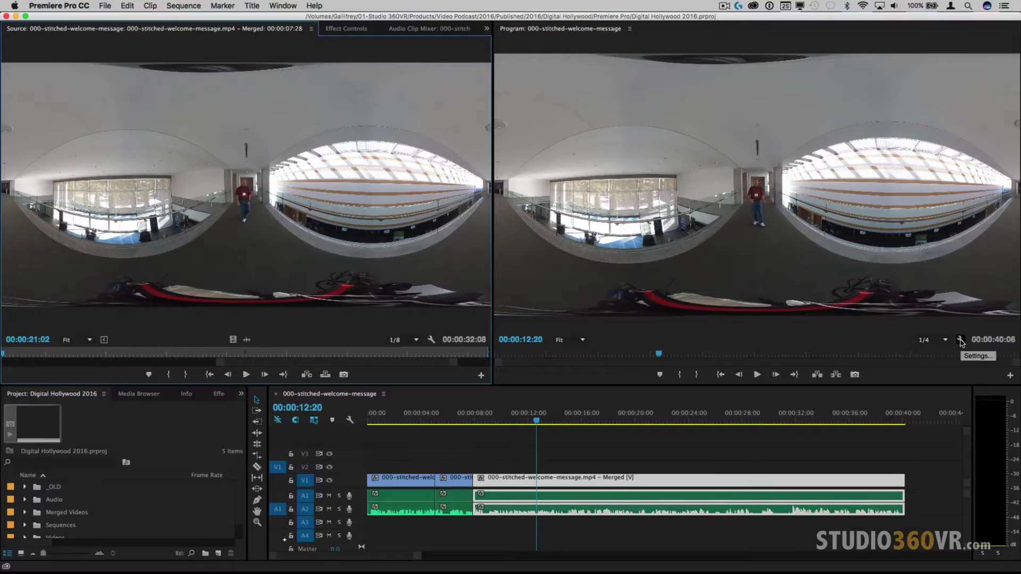
pyautogui.click(961, 341)
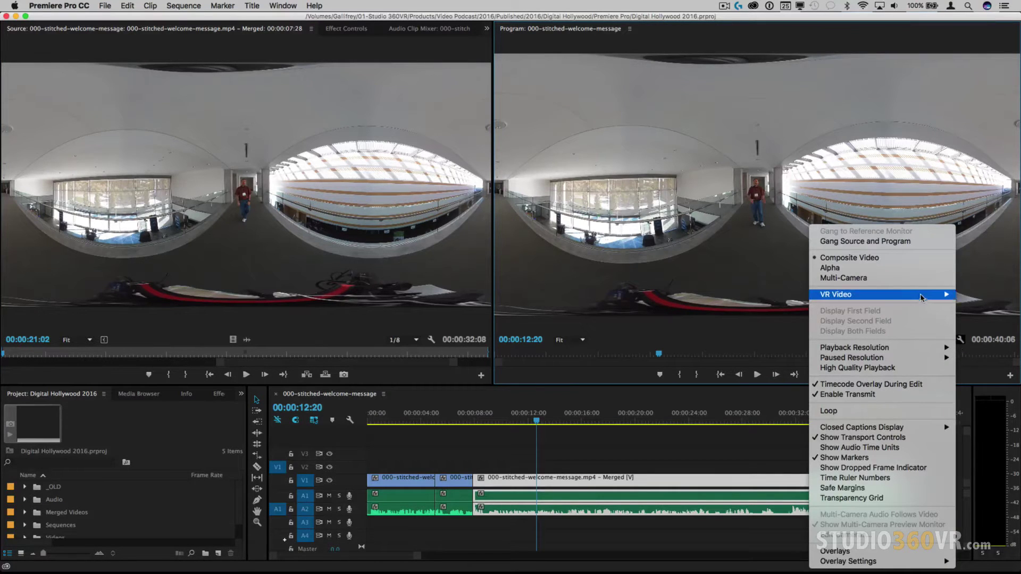
pyautogui.moveTo(940, 296)
pyautogui.click(978, 304)
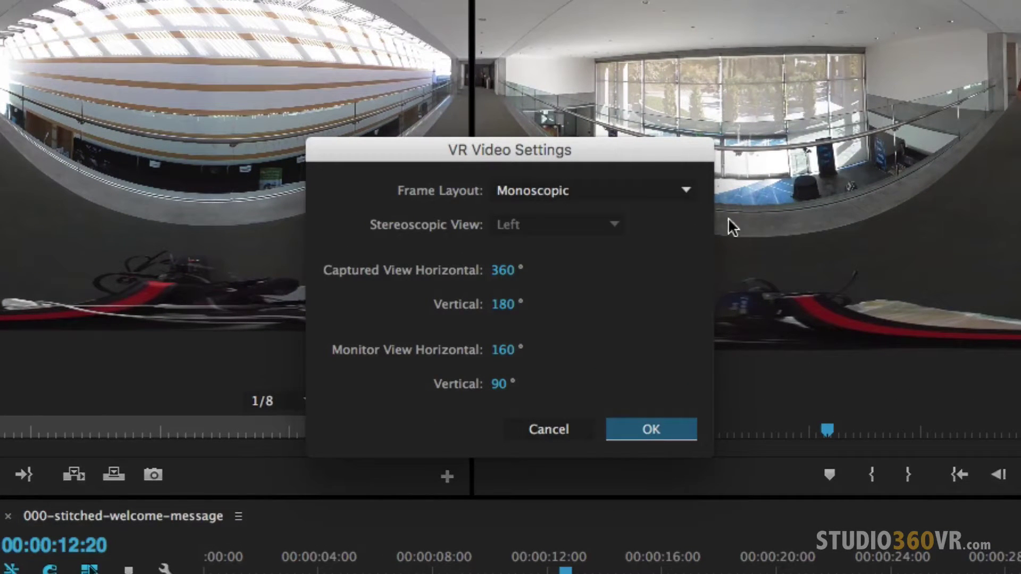
pyautogui.click(685, 190)
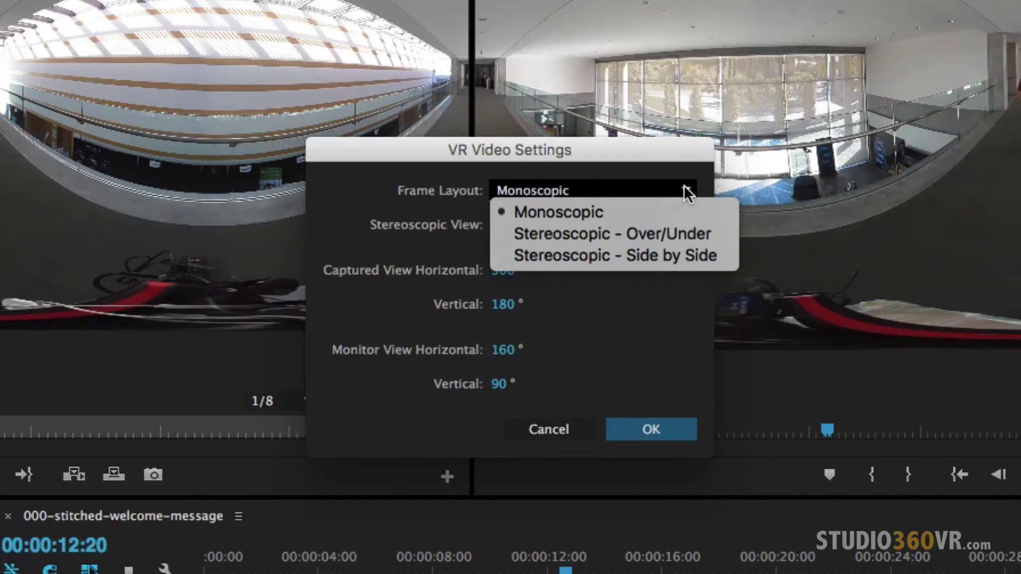
pyautogui.click(673, 160)
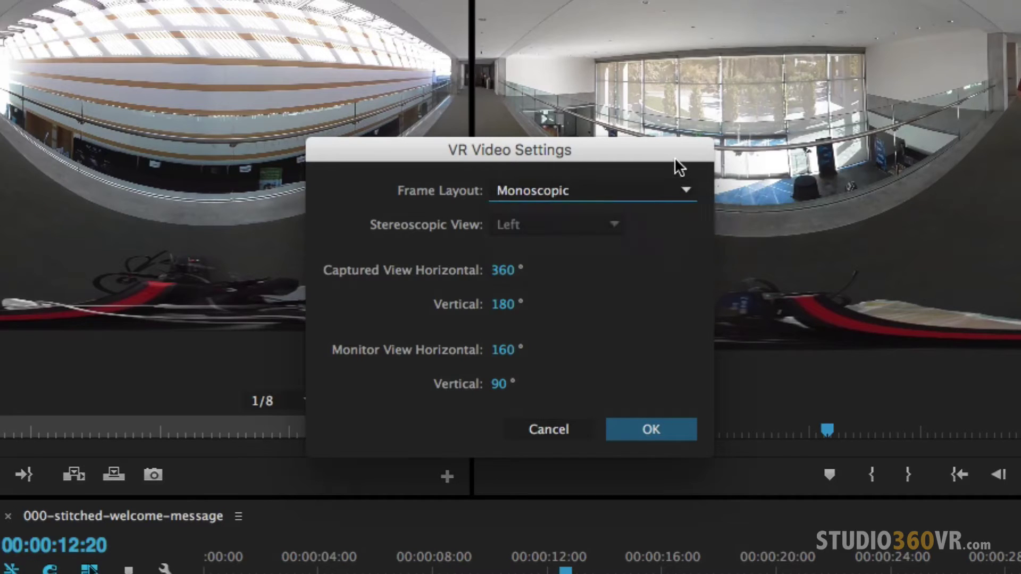
pyautogui.click(686, 190)
pyautogui.click(664, 228)
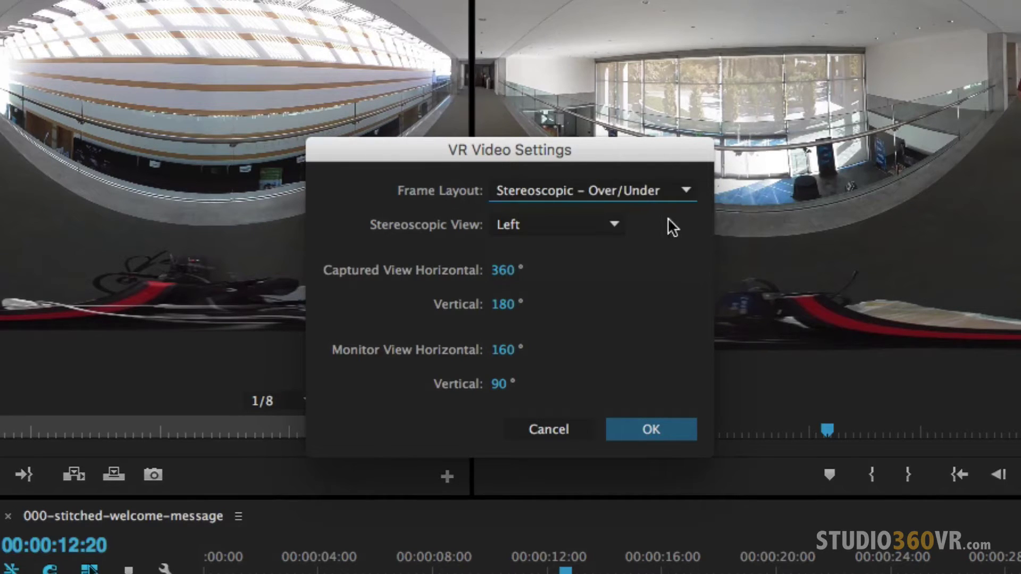
pyautogui.click(622, 222)
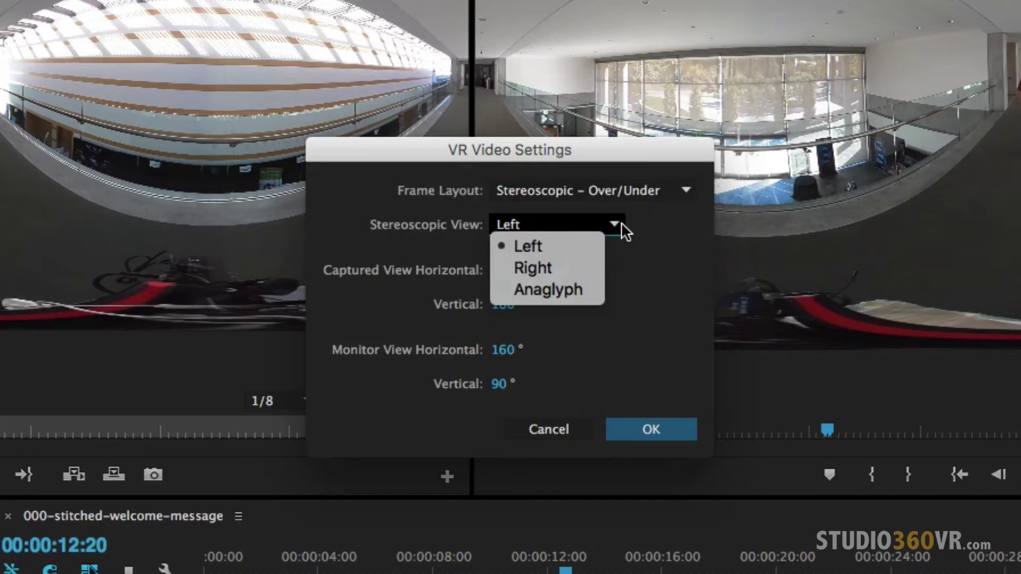
pyautogui.click(684, 190)
pyautogui.click(681, 211)
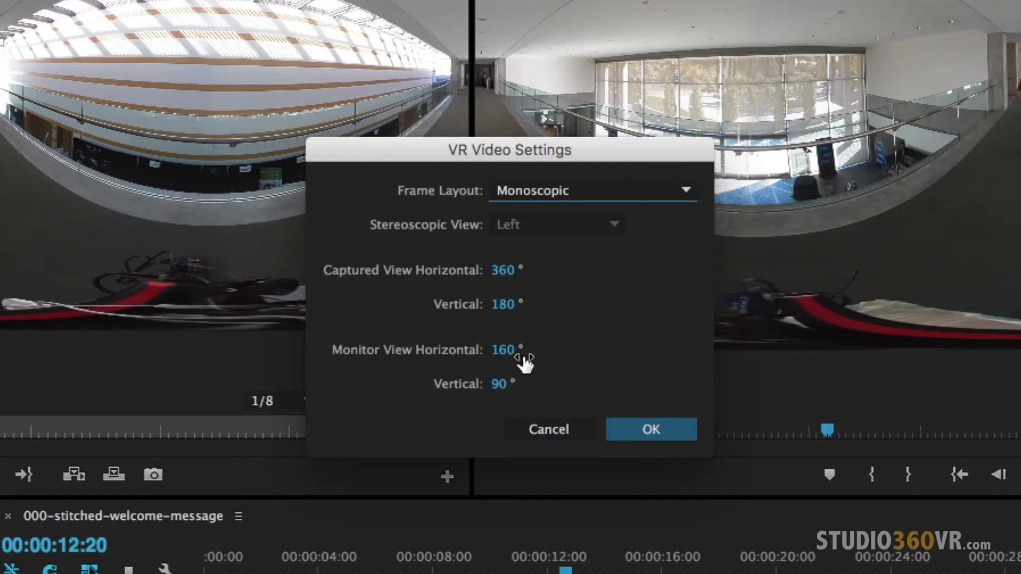
# Try a 90° horizontal by 60° vertical monitor view in the VR Video Settings
pyautogui.click(498, 351)
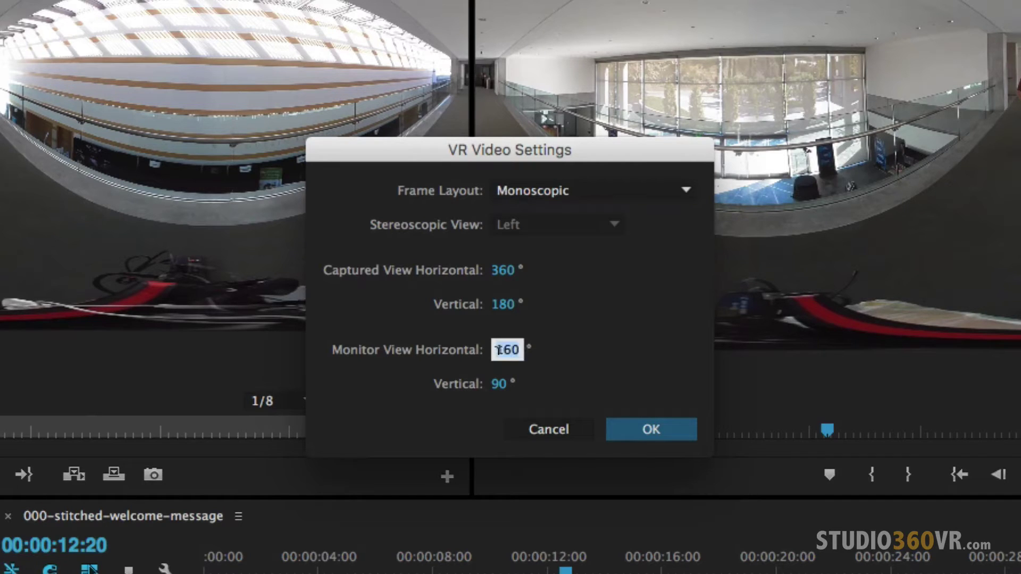
pyautogui.write('90')
pyautogui.press('Tab')
pyautogui.write('60')
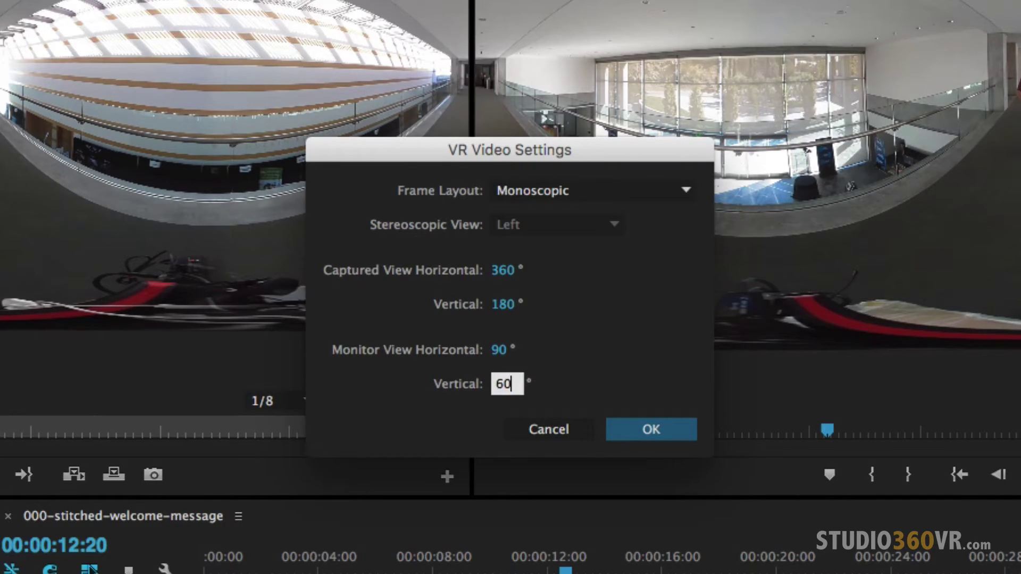
pyautogui.press('Tab')
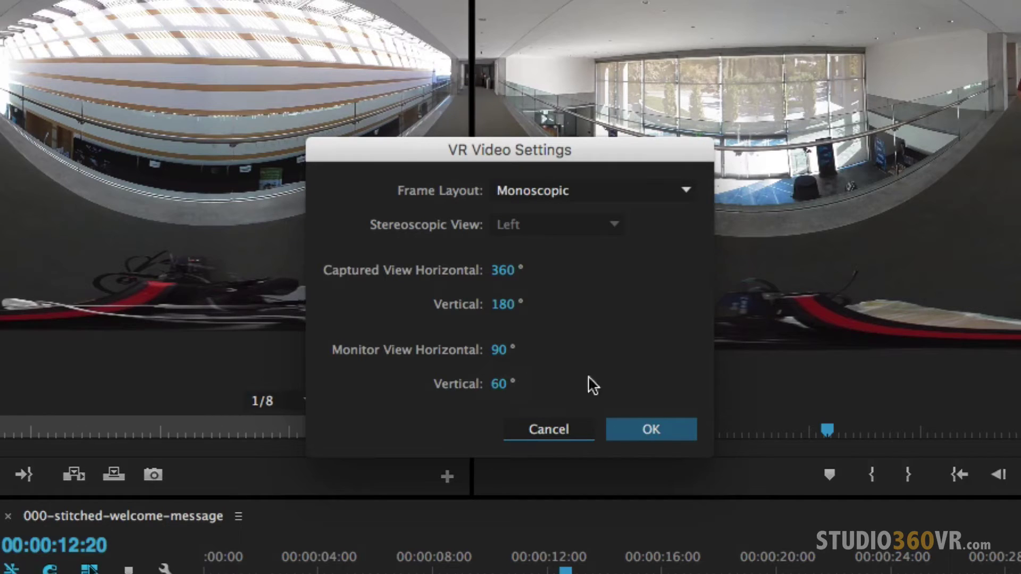
pyautogui.click(652, 429)
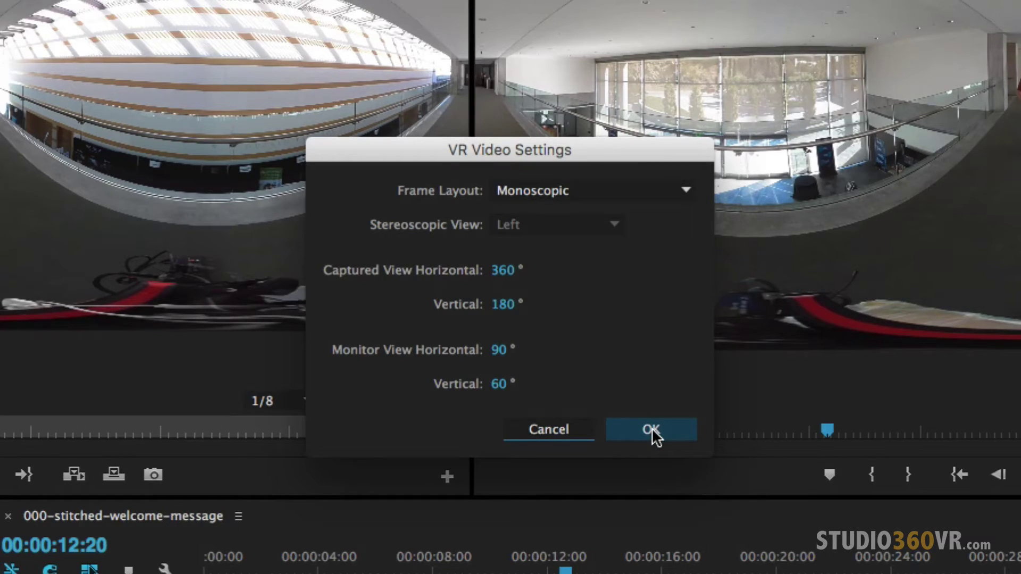
# Restore the monitor view to 160° by 90° and confirm the dialog with OK
pyautogui.click(503, 349)
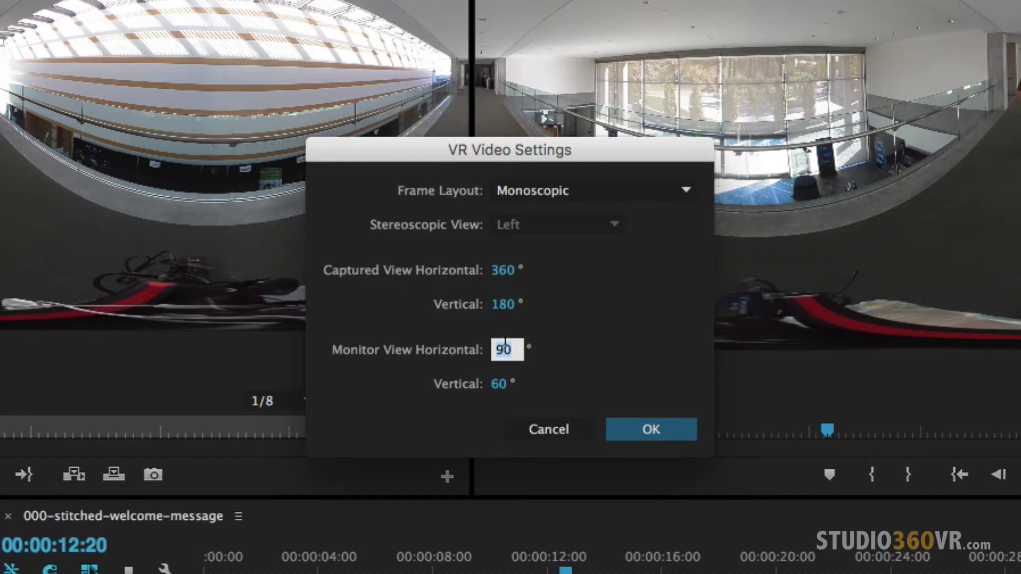
pyautogui.write('160')
pyautogui.press('Tab')
pyautogui.write('90')
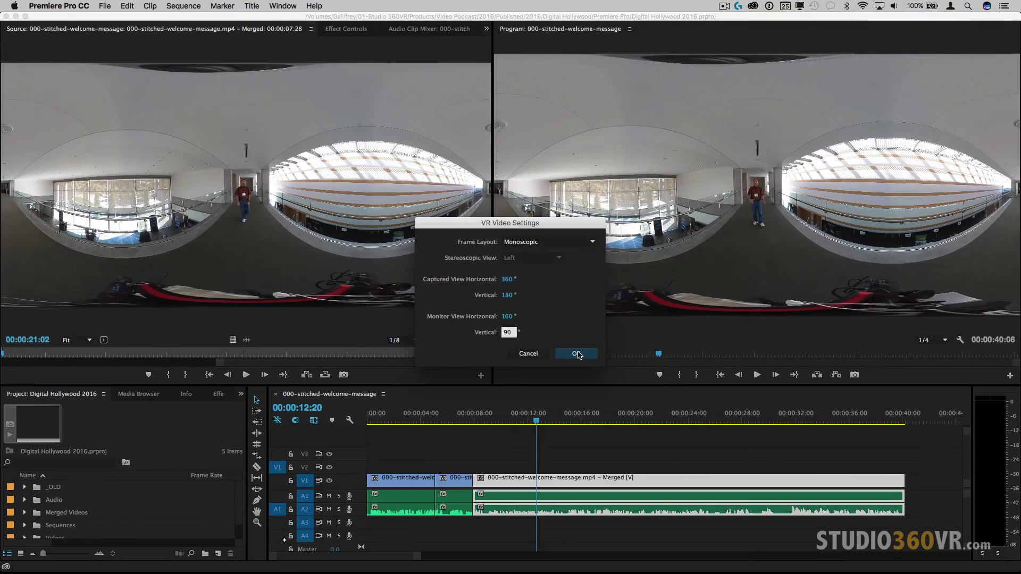
pyautogui.click(652, 428)
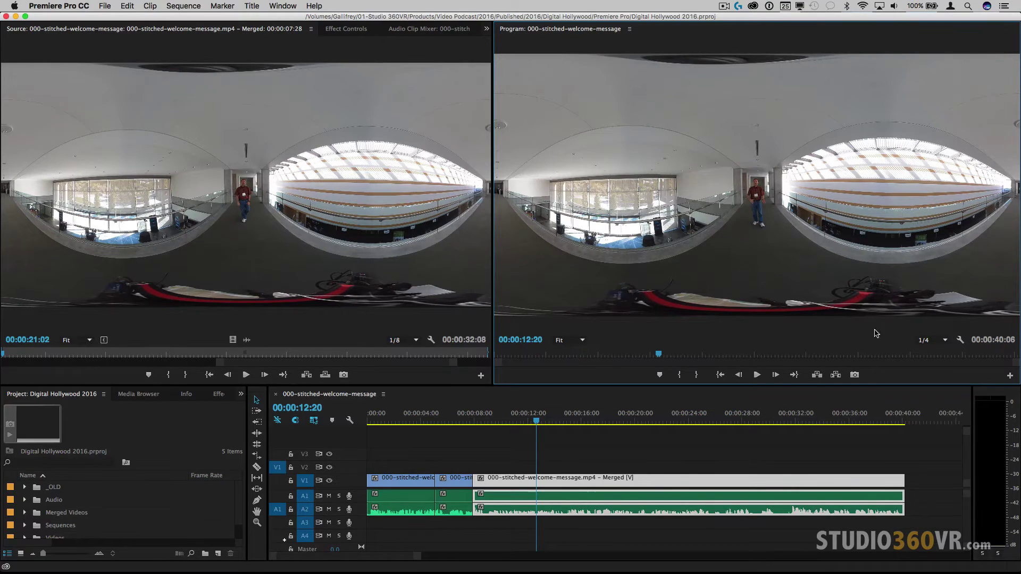
# Turn on VR video display in the Program monitor and tilt and pan around the hallway
pyautogui.click(960, 340)
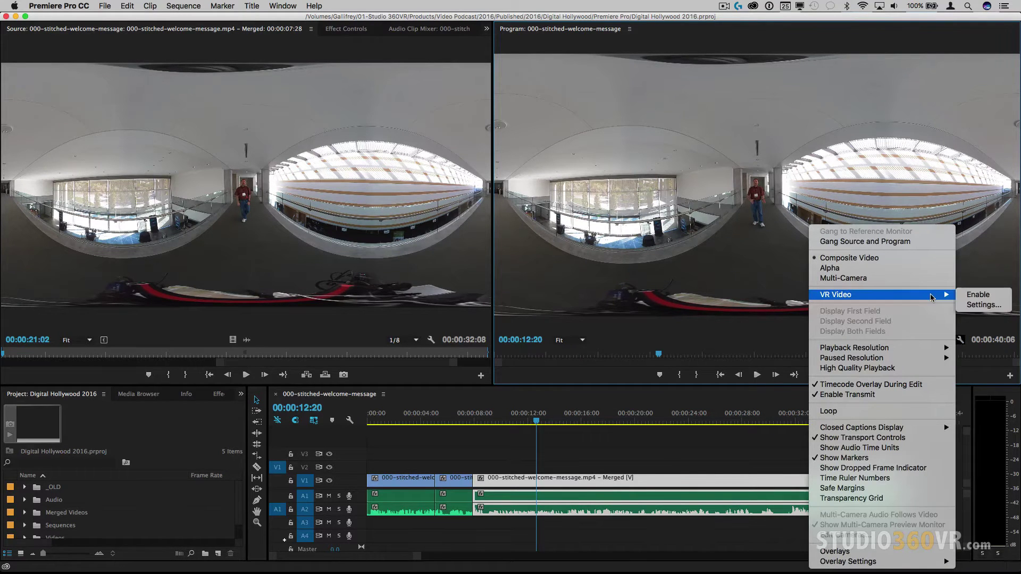
pyautogui.click(974, 296)
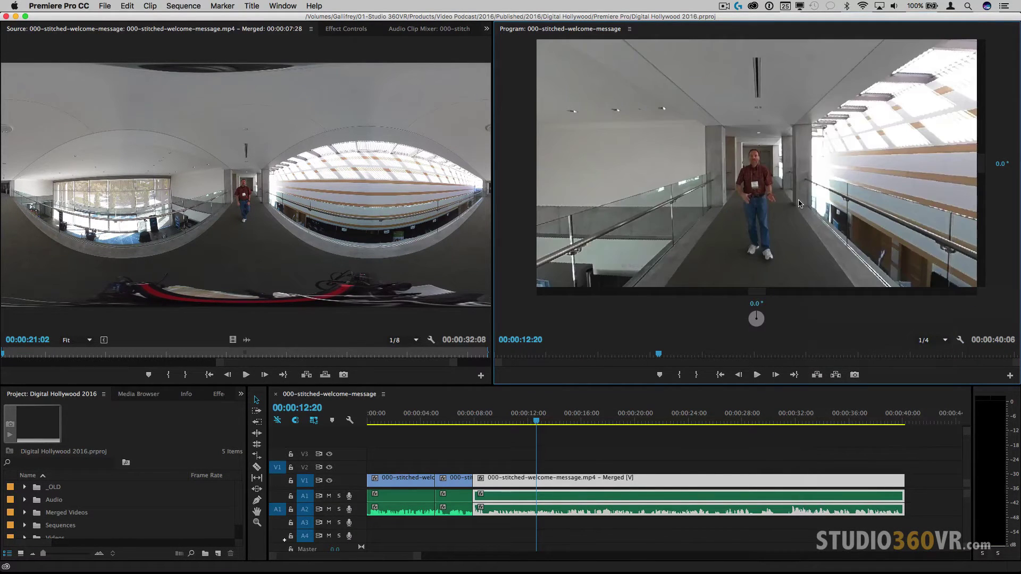
pyautogui.moveTo(799, 204); pyautogui.dragTo(802, 152)
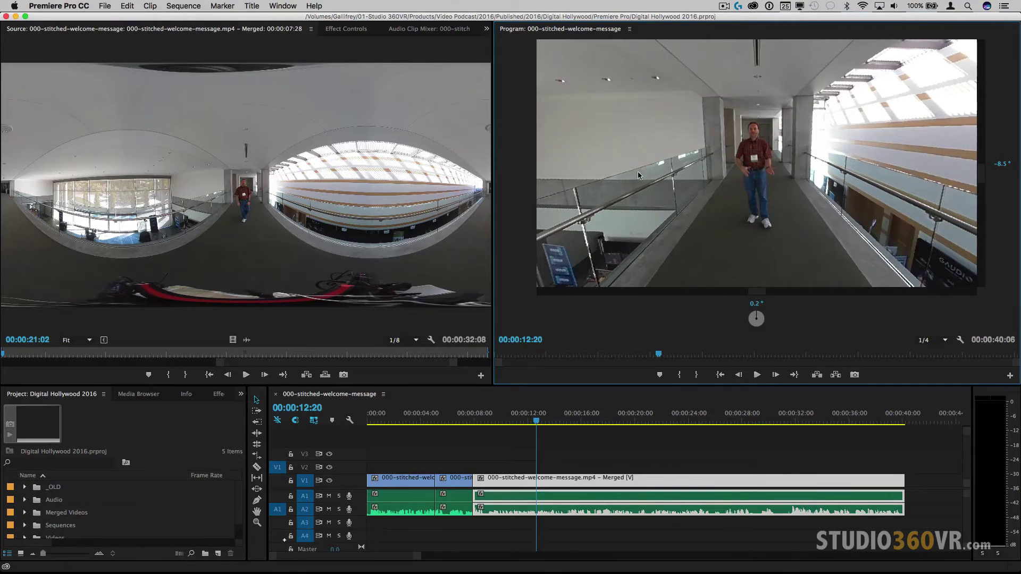
pyautogui.moveTo(742, 180); pyautogui.dragTo(782, 172)
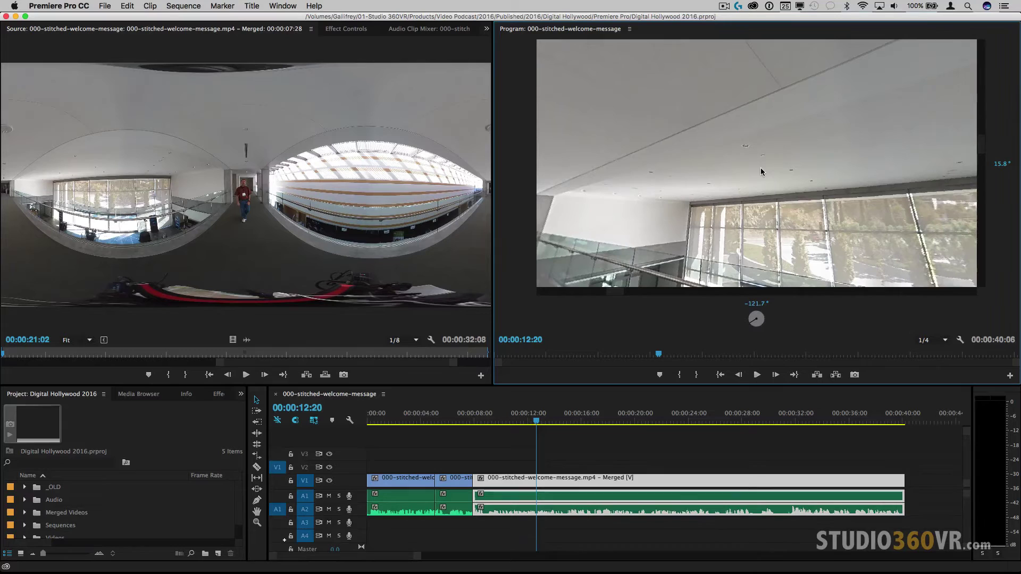
# Reset the 360 view and recentre it on the presenter at 0° horizontal and vertical
pyautogui.doubleClick(761, 171)
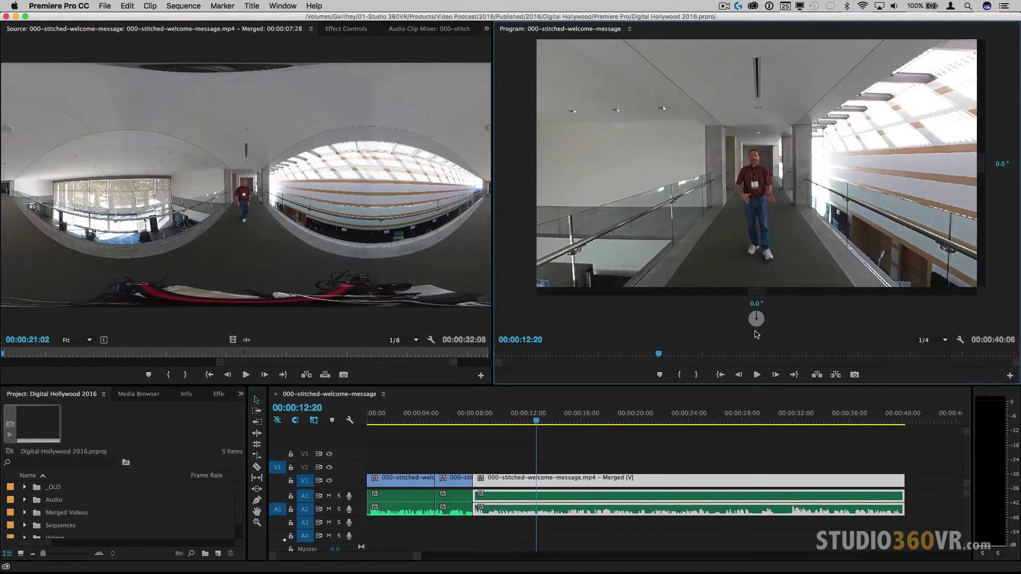
pyautogui.moveTo(756, 319)
pyautogui.mouseDown()
pyautogui.moveTo(766, 321)
pyautogui.moveTo(749, 319)
pyautogui.moveTo(757, 318)
pyautogui.mouseUp()
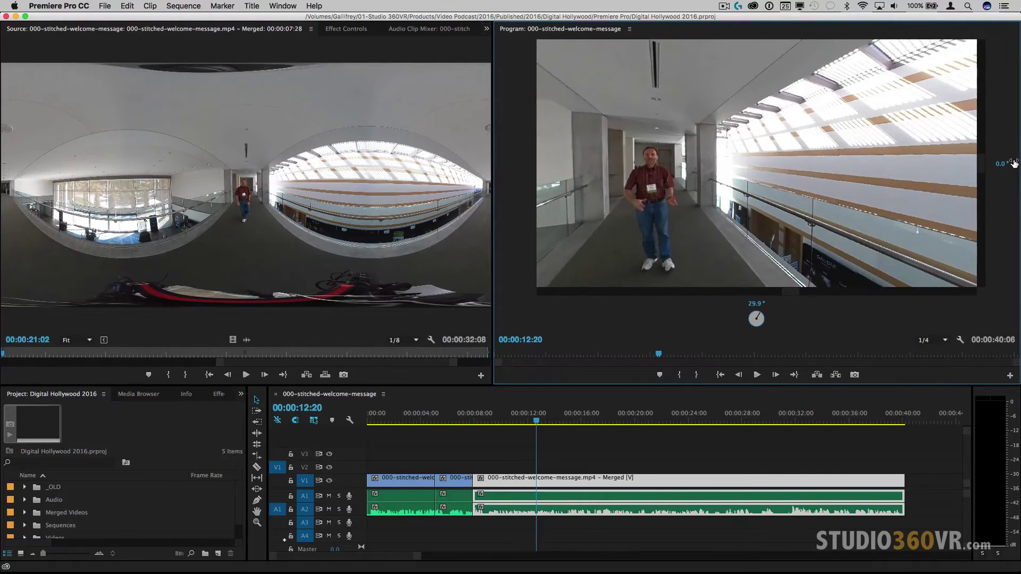
pyautogui.moveTo(1014, 163); pyautogui.dragTo(1014, 160)
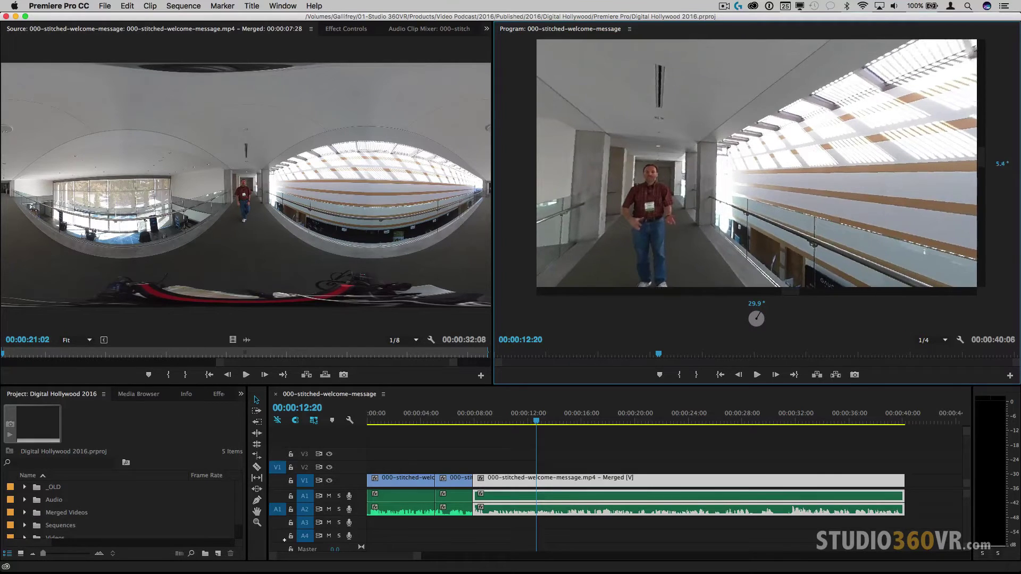
pyautogui.moveTo(798, 176)
pyautogui.mouseDown()
pyautogui.moveTo(850, 178)
pyautogui.moveTo(810, 178)
pyautogui.mouseUp()
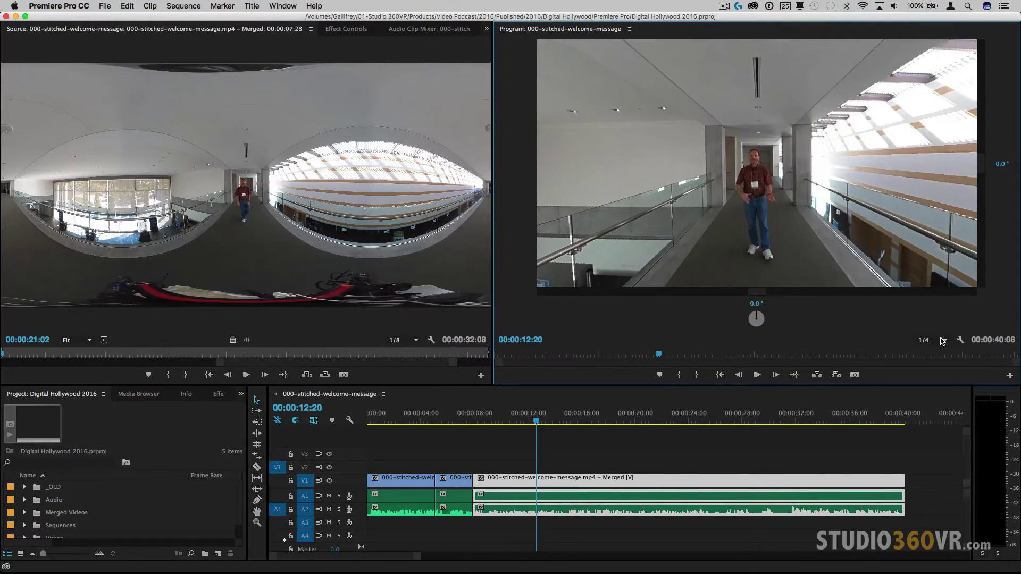
# Change the Program monitor's VR Monitor View horizontal angle to 90°, giving a 90° by 60° view
pyautogui.click(960, 340)
pyautogui.moveTo(936, 295)
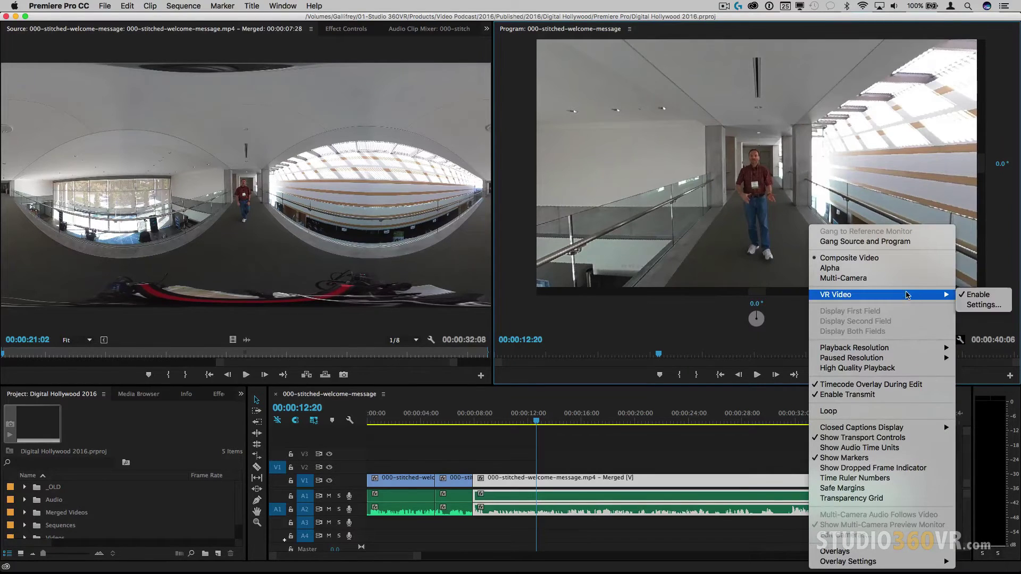
pyautogui.click(982, 305)
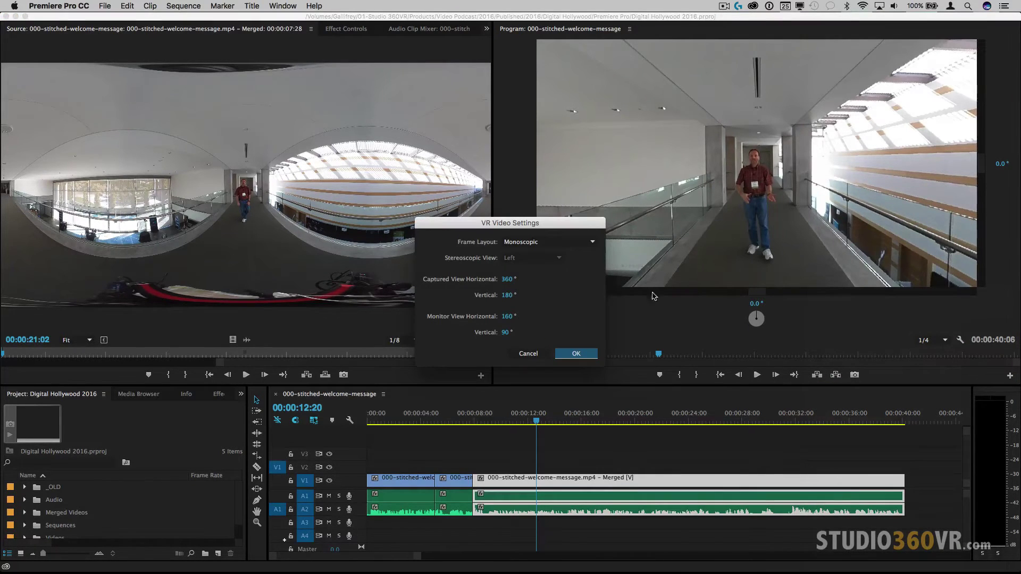
pyautogui.click(505, 317)
pyautogui.write('90')
pyautogui.press('Return')
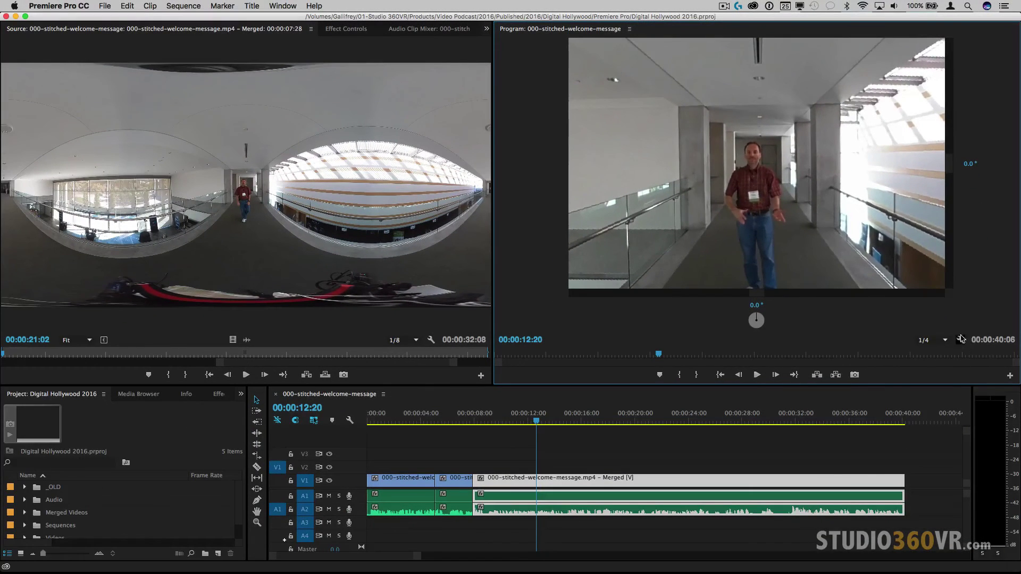
# Set the Program monitor's VR Monitor View to 160° horizontal and 90° vertical
pyautogui.click(961, 339)
pyautogui.moveTo(923, 295)
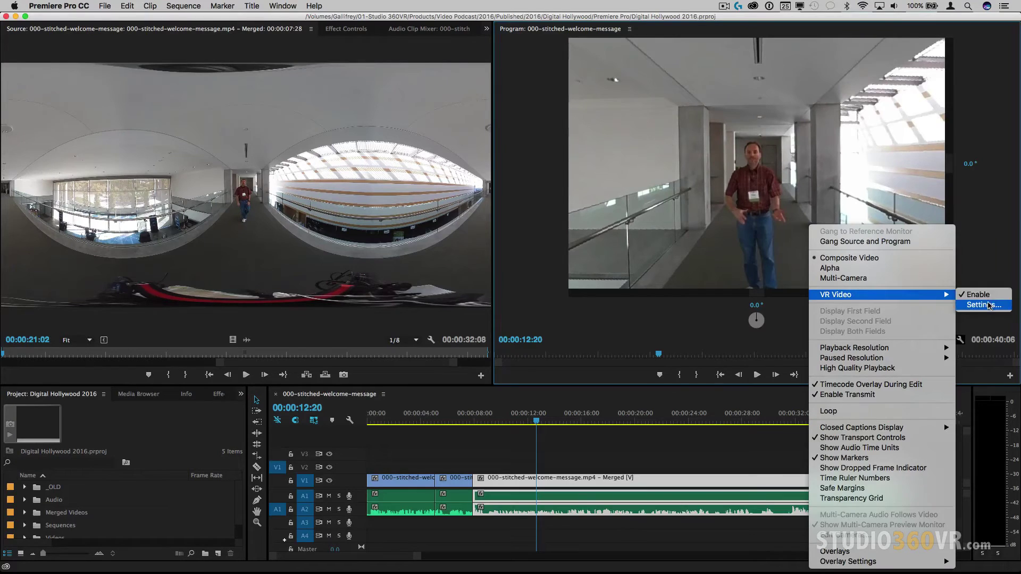
pyautogui.click(987, 305)
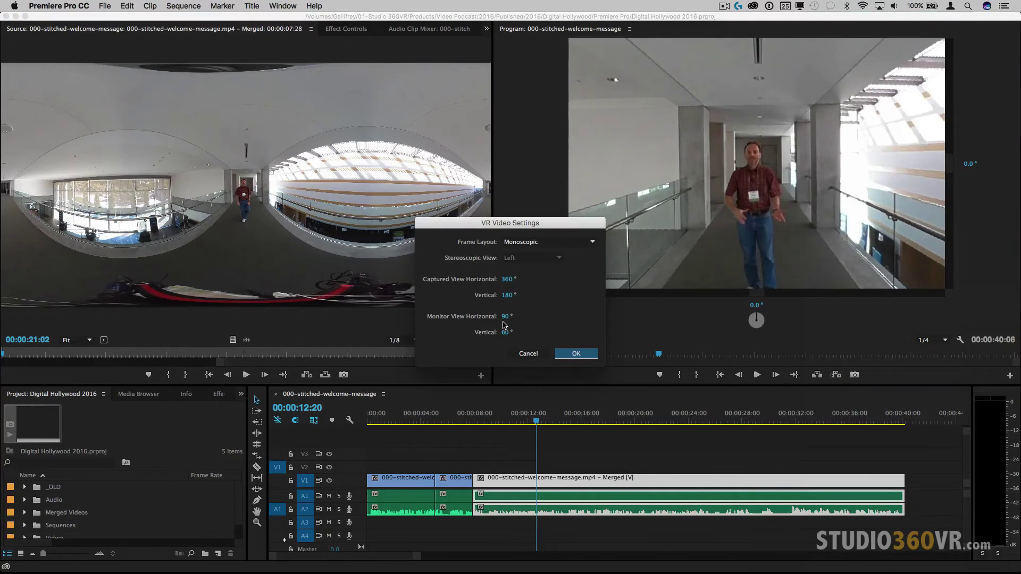
pyautogui.click(504, 318)
pyautogui.write('160')
pyautogui.press('Tab')
pyautogui.write('90')
pyautogui.press('Return')
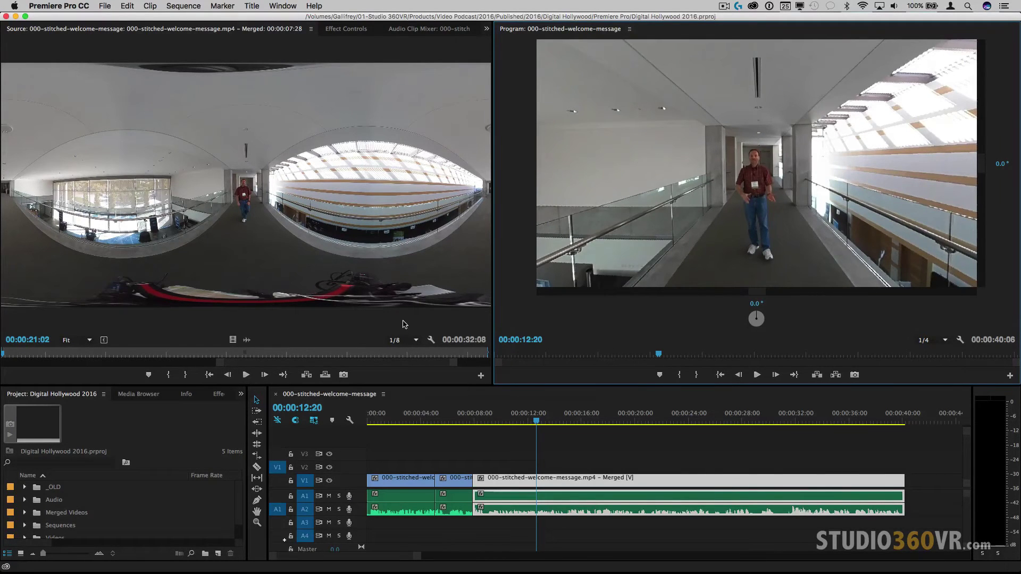
# Accept the Source monitor's VR Video Settings with a 90° by 60° field of view
pyautogui.rightClick(433, 340)
pyautogui.moveTo(477, 340)
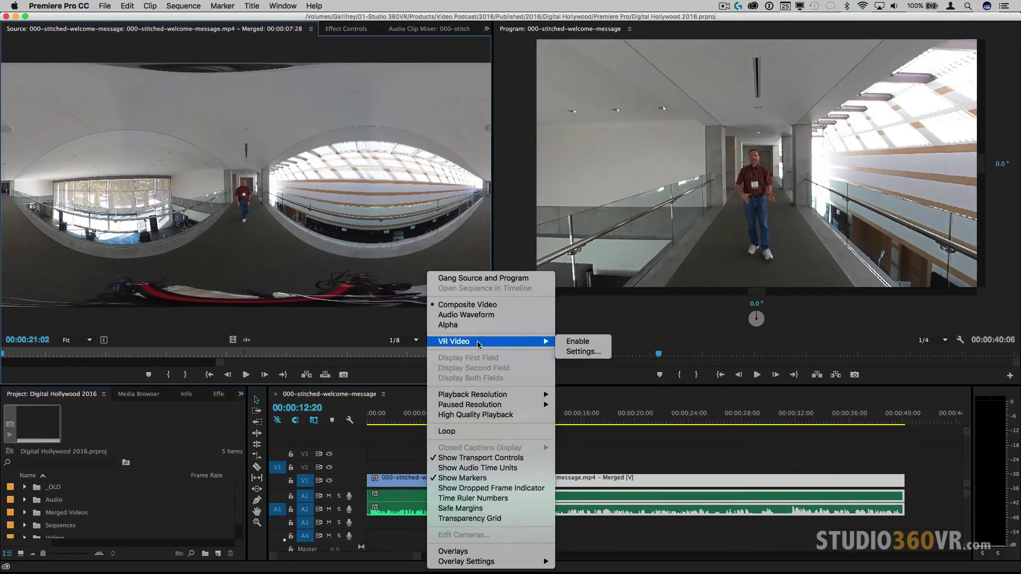
pyautogui.click(585, 353)
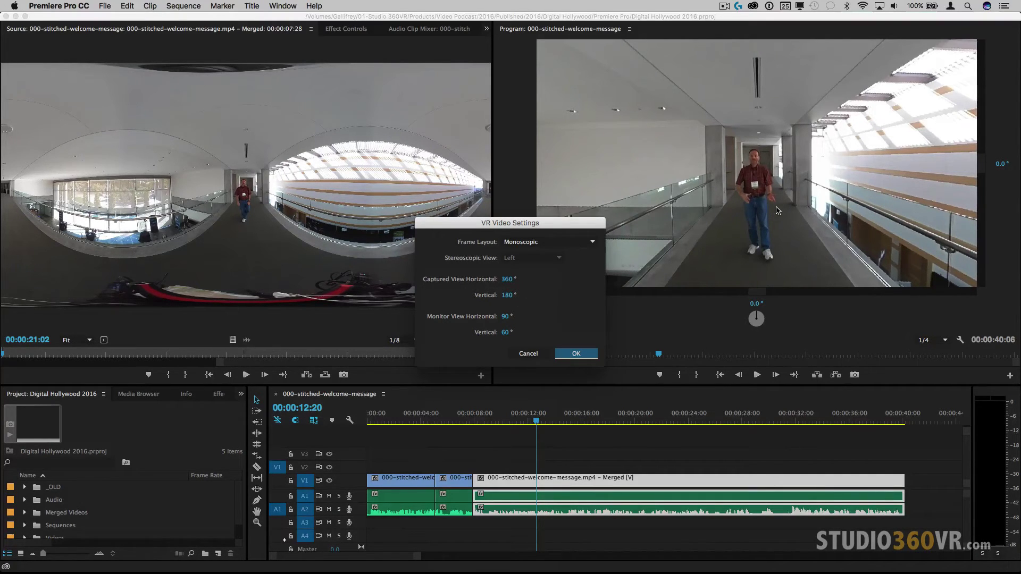
pyautogui.click(565, 354)
# Enable VR video display in the Source monitor
pyautogui.click(432, 342)
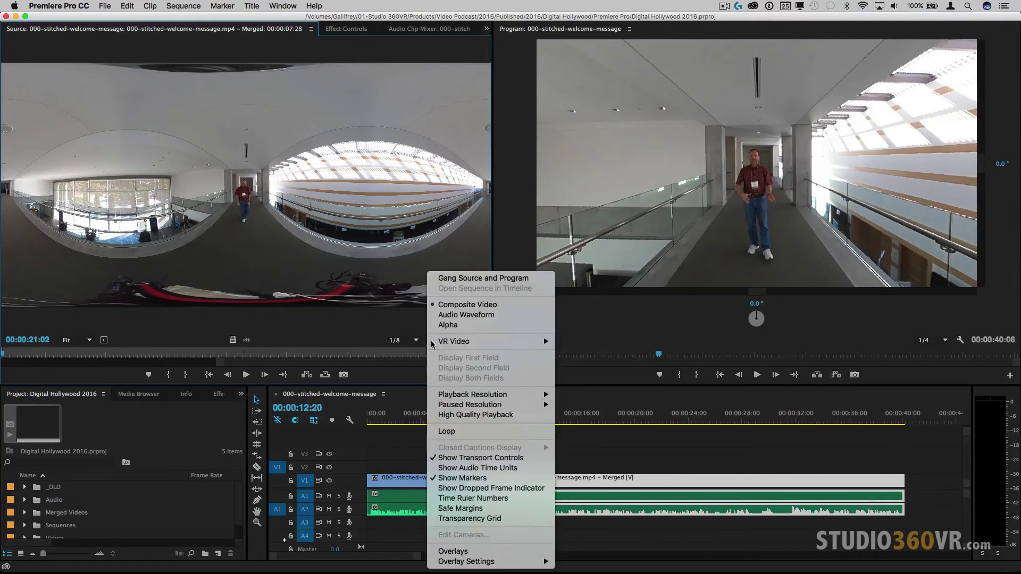
pyautogui.moveTo(510, 342)
pyautogui.click(573, 341)
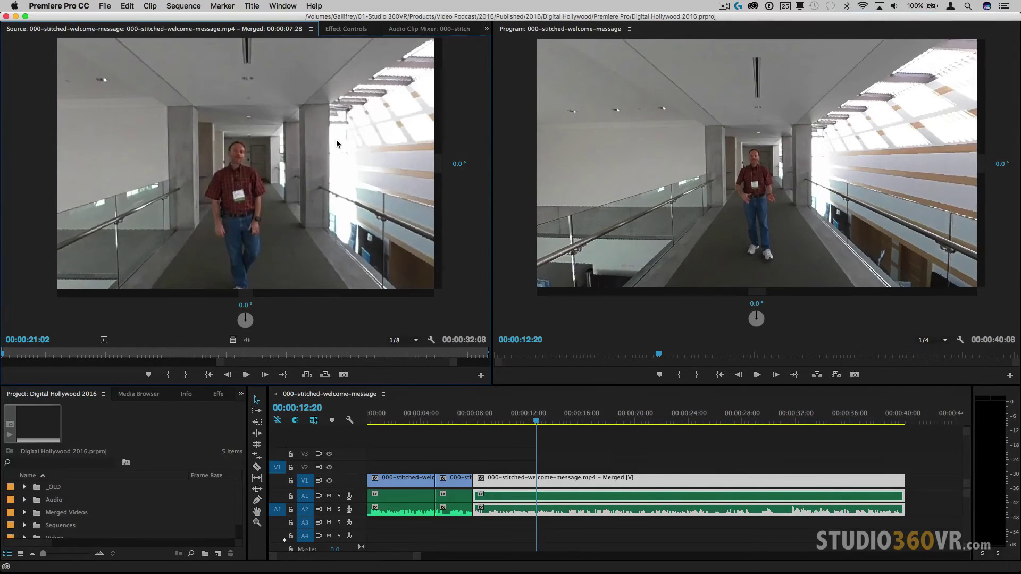
# Add a Toggle VR Video Display button to the Program monitor's button bar
pyautogui.click(876, 330)
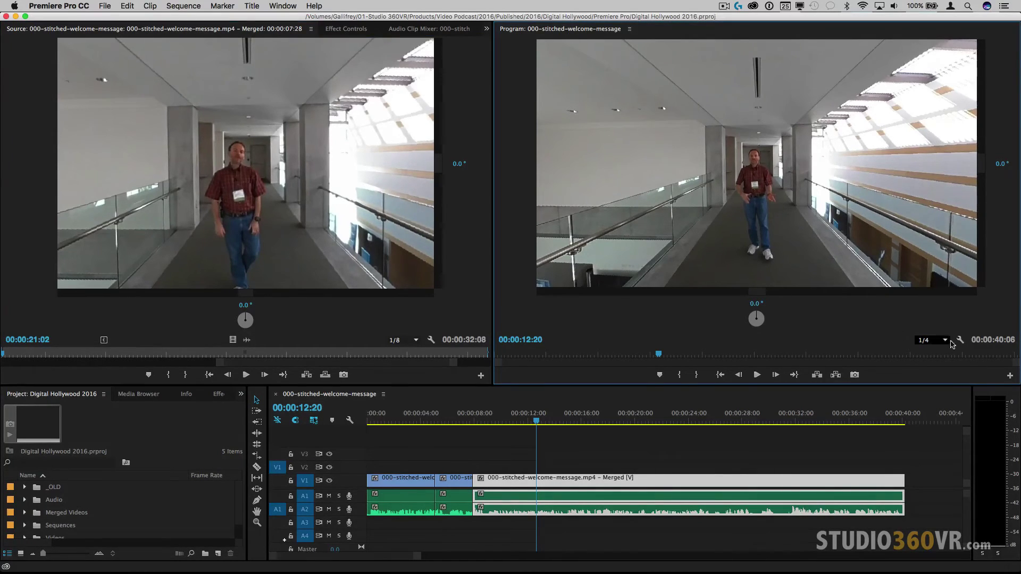
pyautogui.click(960, 341)
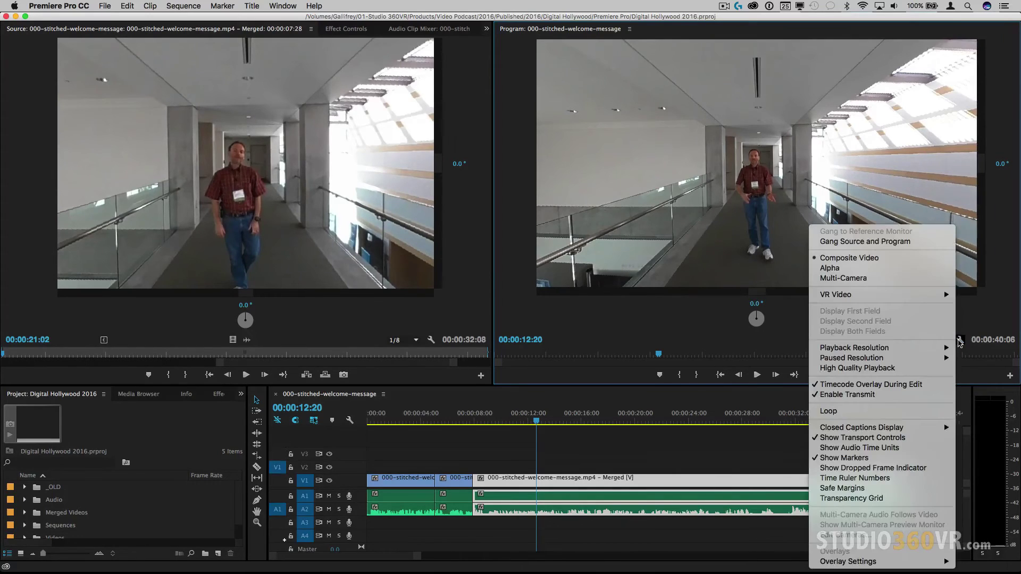
pyautogui.moveTo(930, 296)
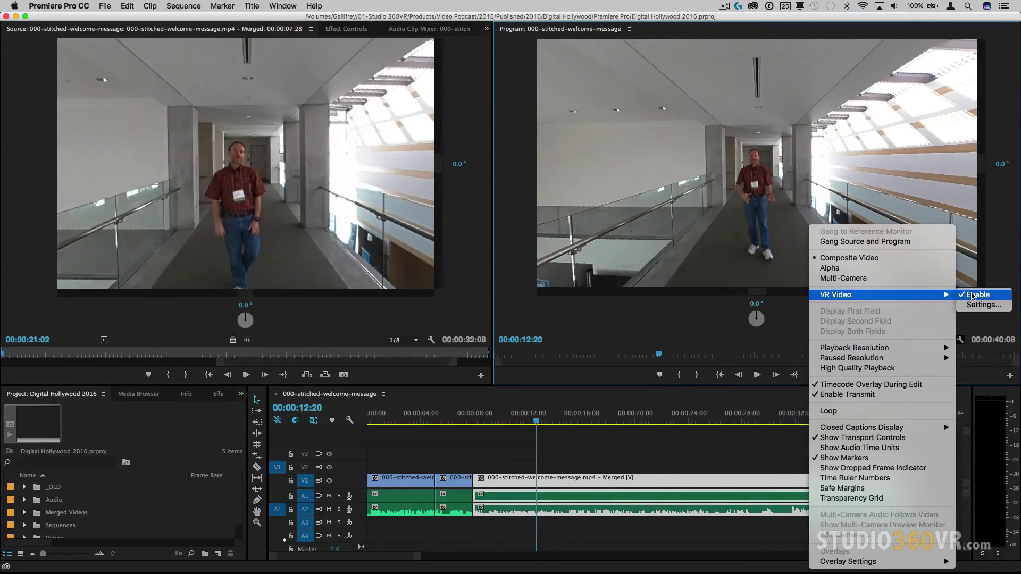
pyautogui.click(792, 337)
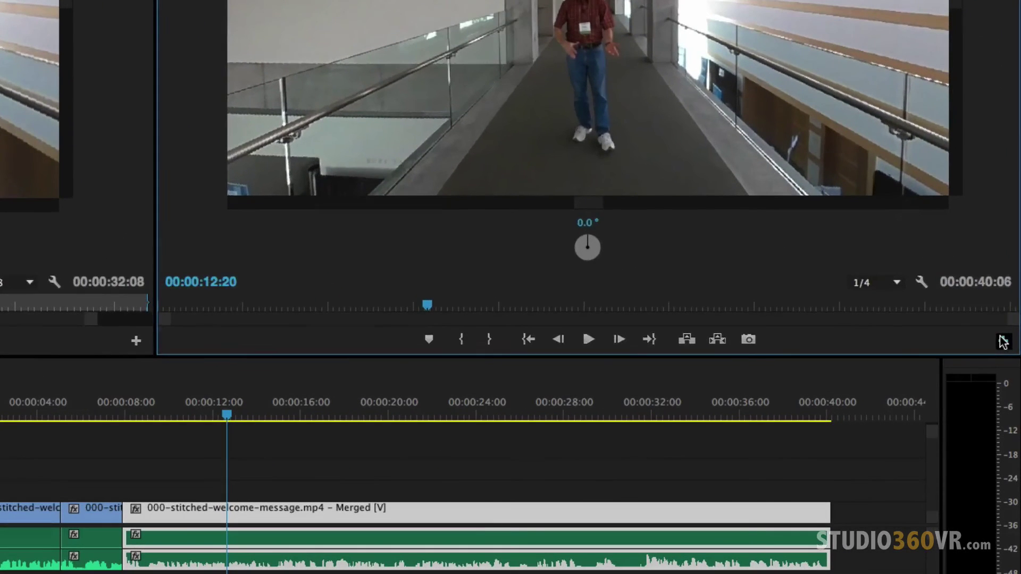
pyautogui.click(1003, 341)
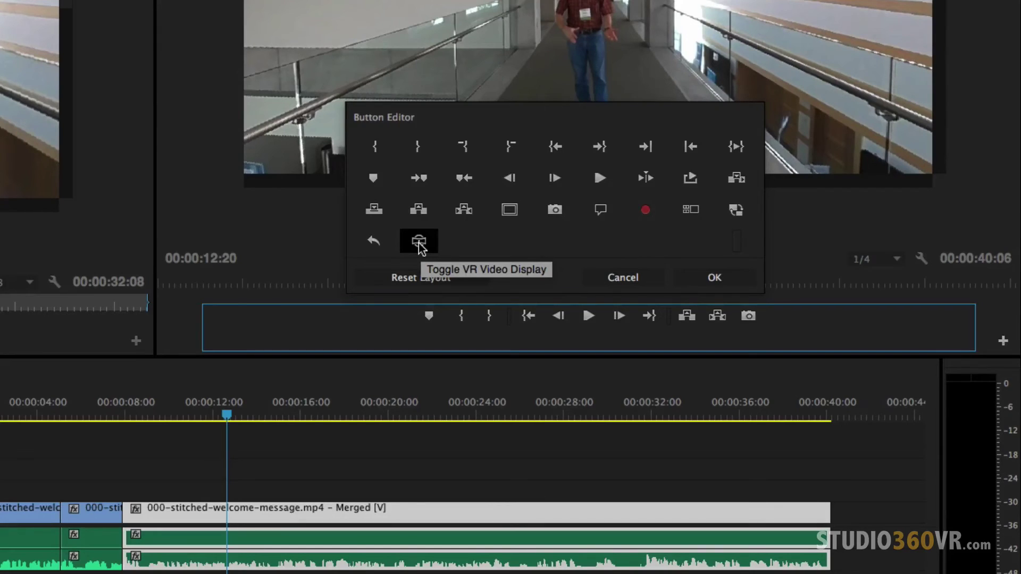
pyautogui.moveTo(419, 242); pyautogui.dragTo(780, 322)
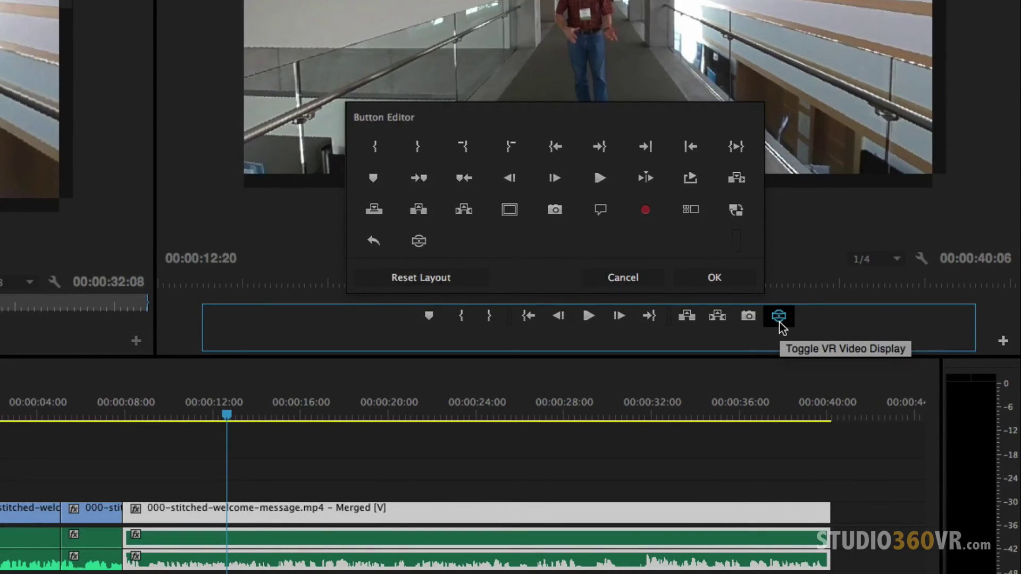
pyautogui.click(724, 278)
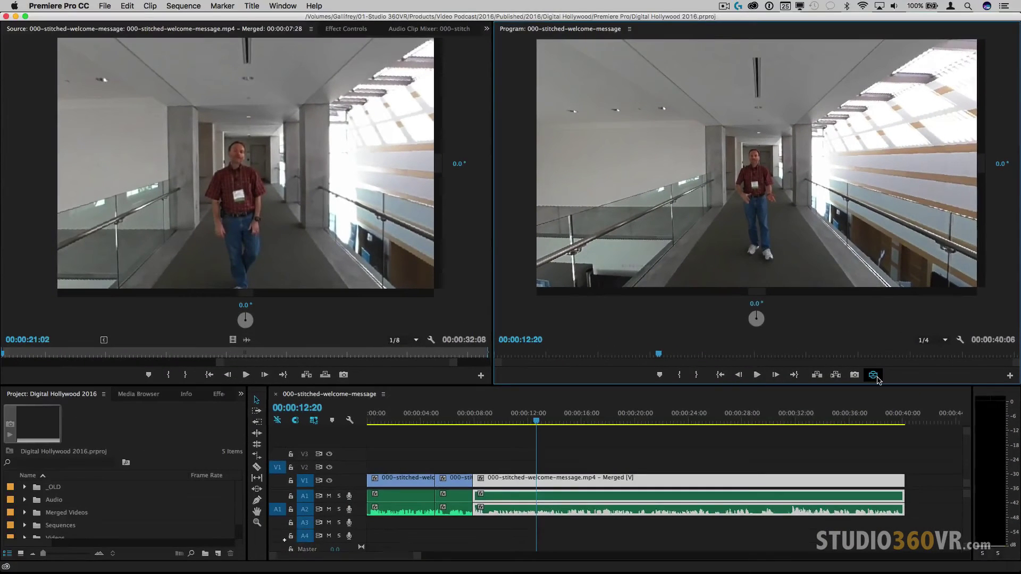
# Toggle the Program monitor between VR and flat views, ending on the flat 360 frame
pyautogui.click(877, 377)
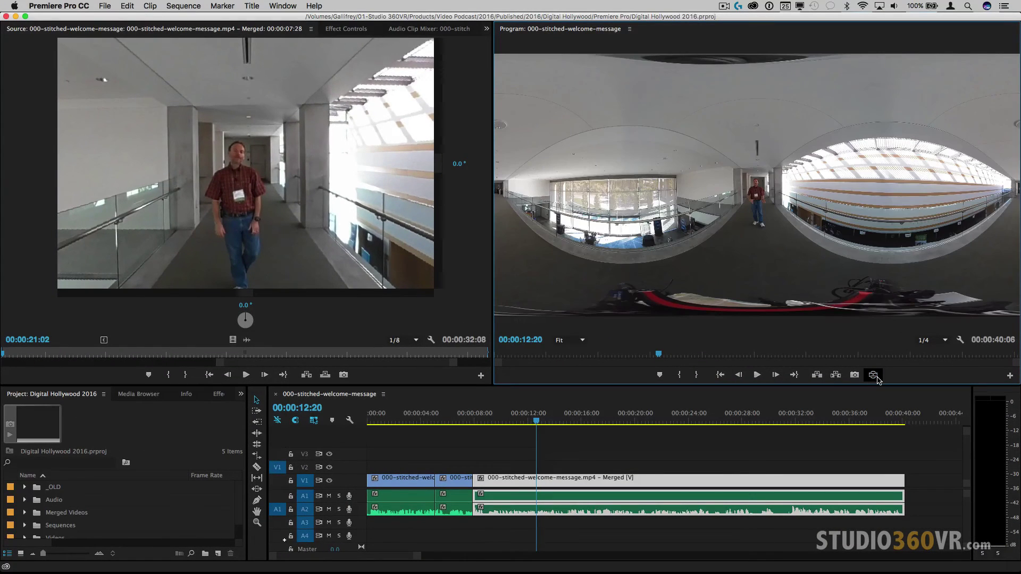
pyautogui.click(877, 377)
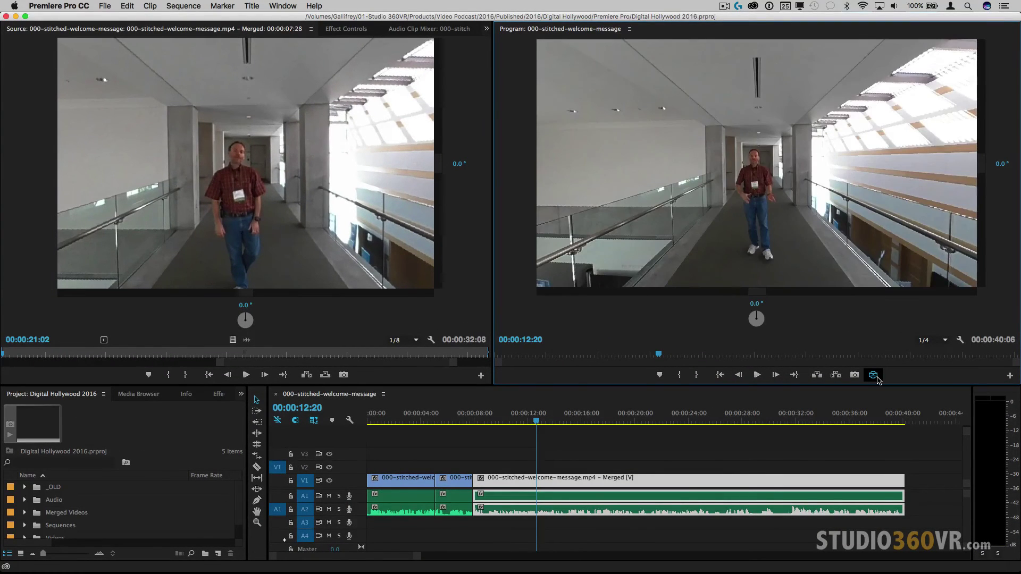
pyautogui.click(877, 377)
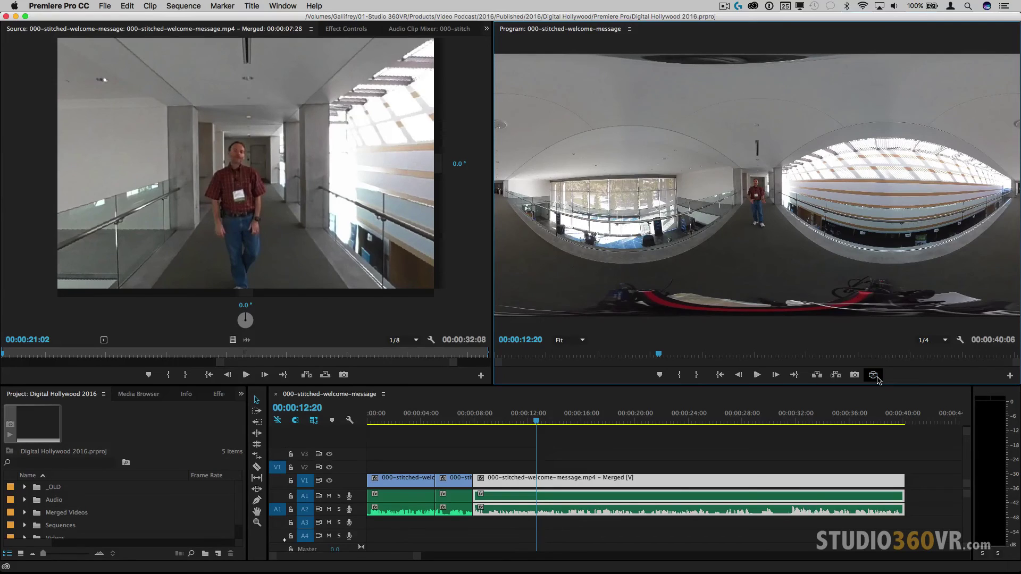
# Add a Toggle VR Video Display button to the Source monitor's button bar
pyautogui.click(480, 377)
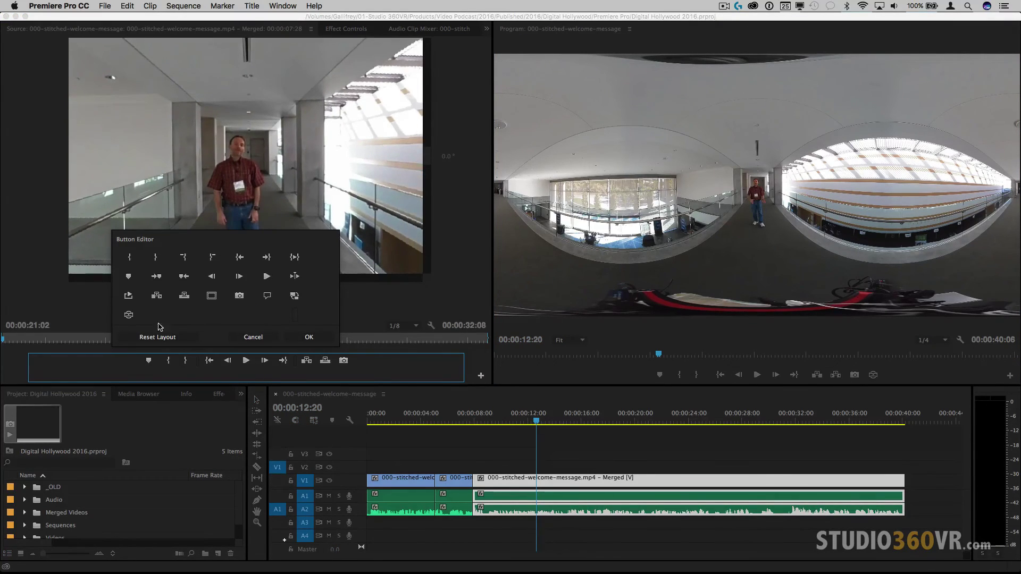
pyautogui.moveTo(129, 314); pyautogui.dragTo(358, 363)
pyautogui.click(309, 337)
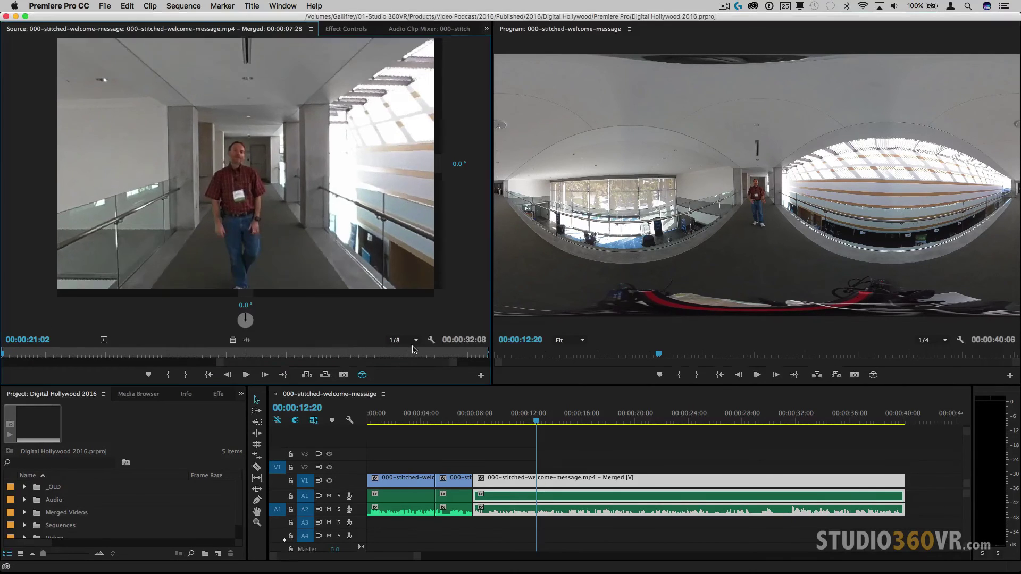
# Toggle the Source monitor between VR and flat views, ending on the flat 360 frame
pyautogui.click(362, 375)
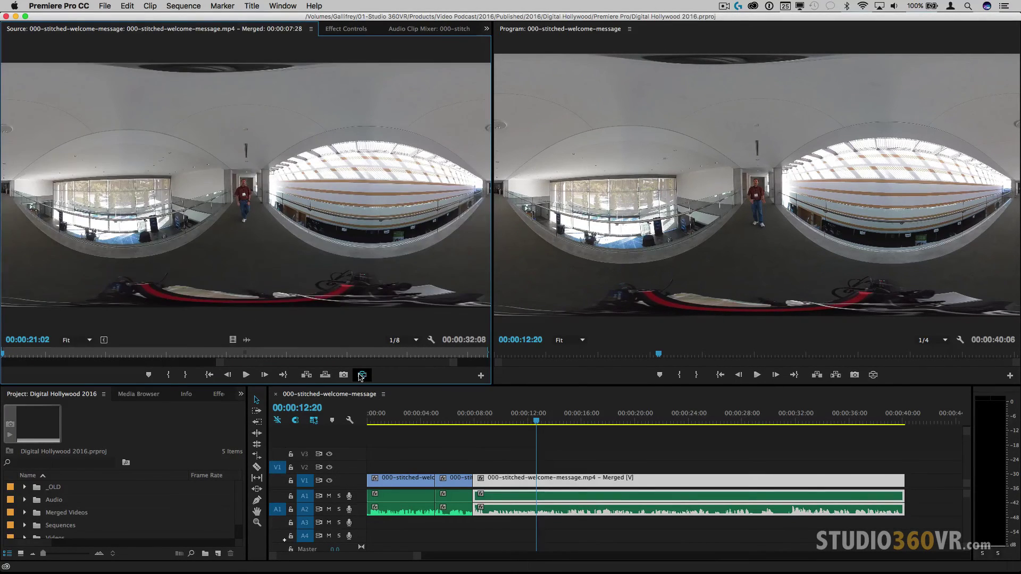
pyautogui.click(361, 375)
pyautogui.click(361, 375)
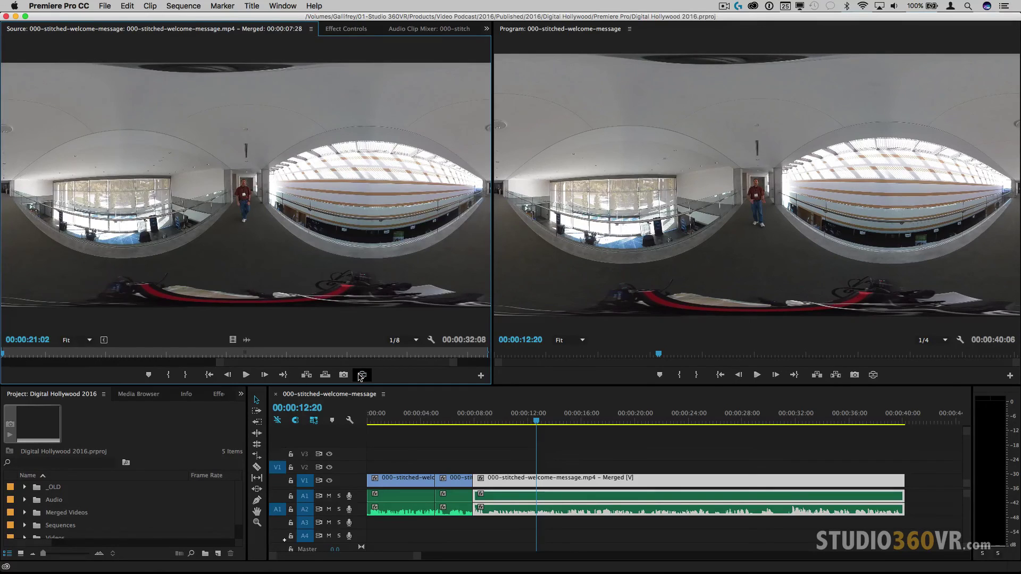